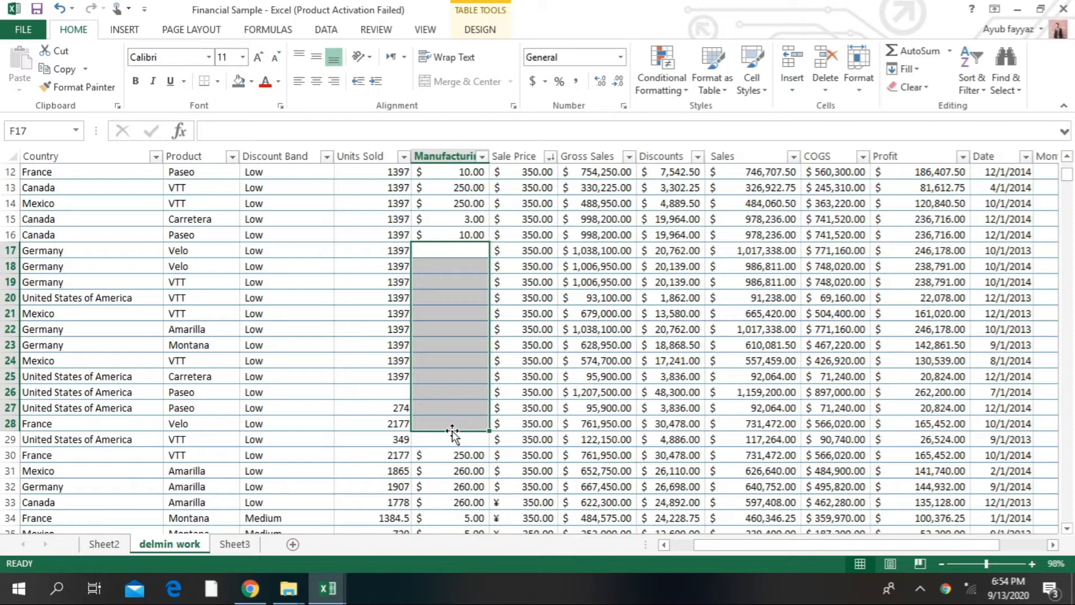
# Enter 145 in cell F16 of the Manufacturing column.
pyautogui.click(439, 251)
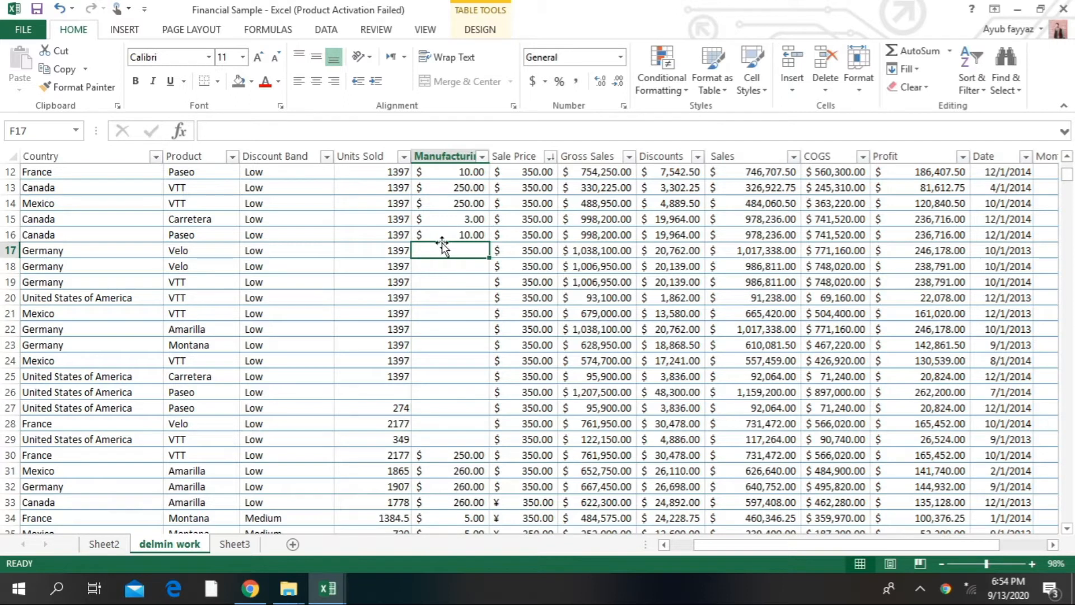
pyautogui.click(444, 234)
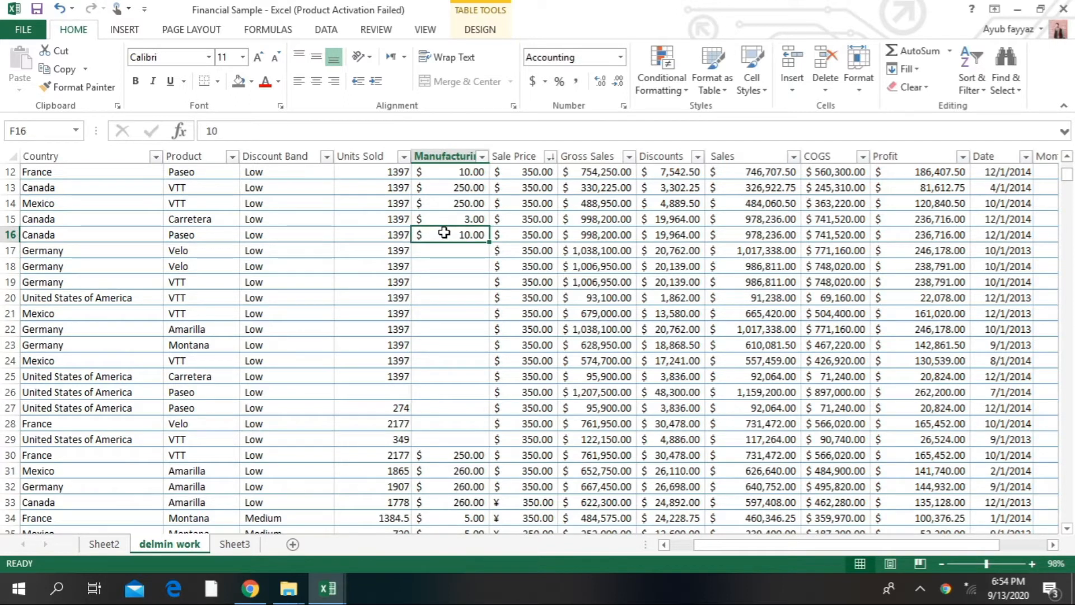
pyautogui.write('1')
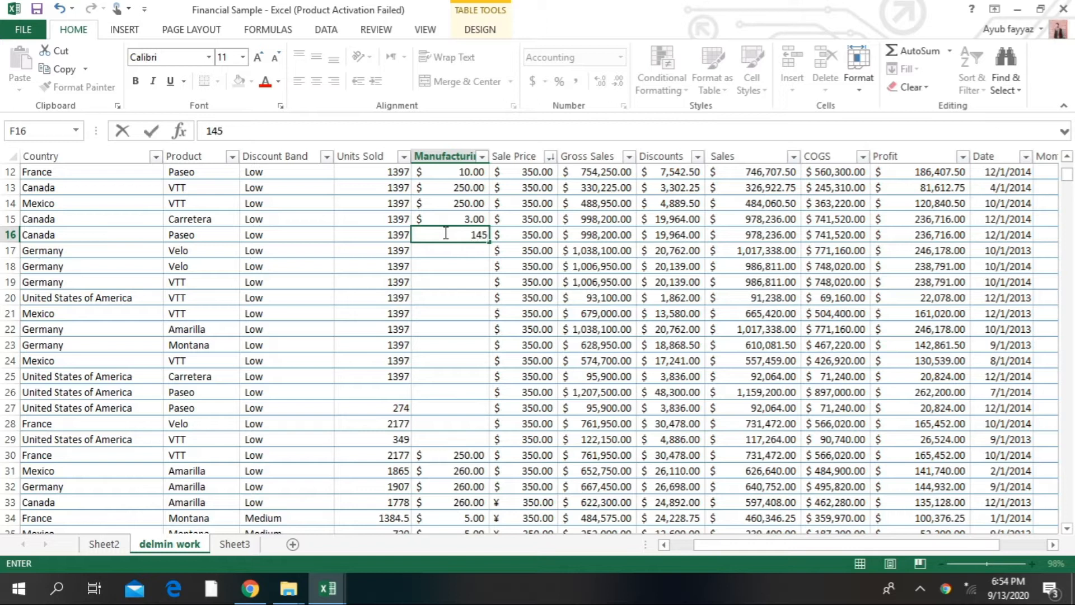
pyautogui.press('Return')
pyautogui.click(446, 233)
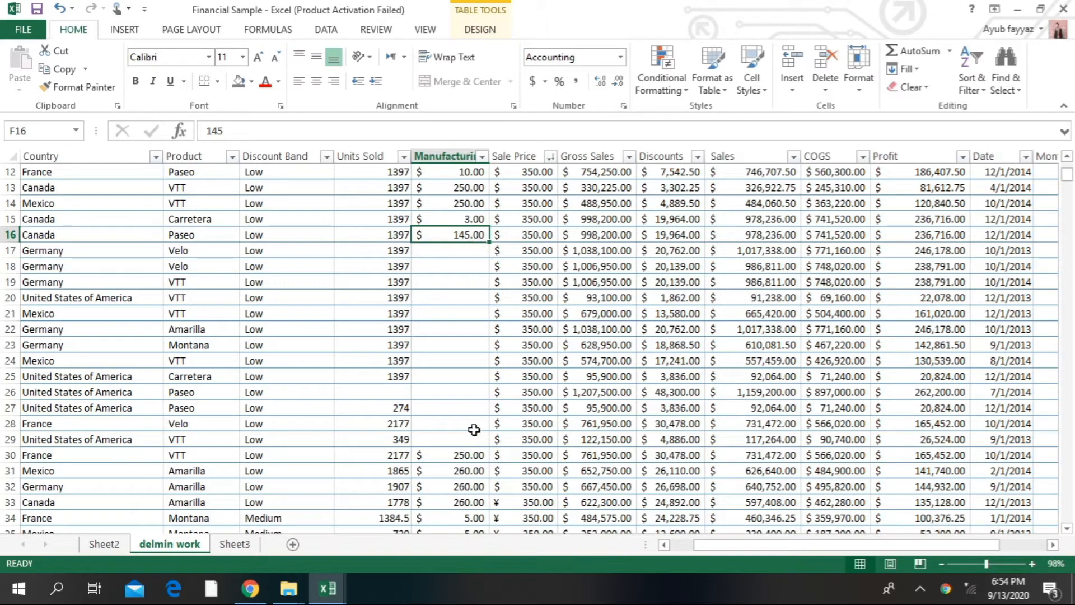
# Fill the value of F16 down through the empty Manufacturing cells to F29.
pyautogui.hotkey('shift', 'Down')
pyautogui.hotkey('shift', 'Down')
pyautogui.hotkey('shift', 'Down')
pyautogui.hotkey('shift', 'Down')
pyautogui.hotkey('shift', 'Down')
pyautogui.hotkey('shift', 'Down')
pyautogui.hotkey('shift', 'Down')
pyautogui.hotkey('shift', 'Down')
pyautogui.hotkey('shift', 'Down')
pyautogui.hotkey('shift', 'Down')
pyautogui.hotkey('shift', 'Down')
pyautogui.hotkey('shift', 'Down')
pyautogui.hotkey('shift', 'Down')
pyautogui.hotkey('shift', 'Down')
pyautogui.hotkey('shift', 'Down')
pyautogui.hotkey('shift', 'Down')
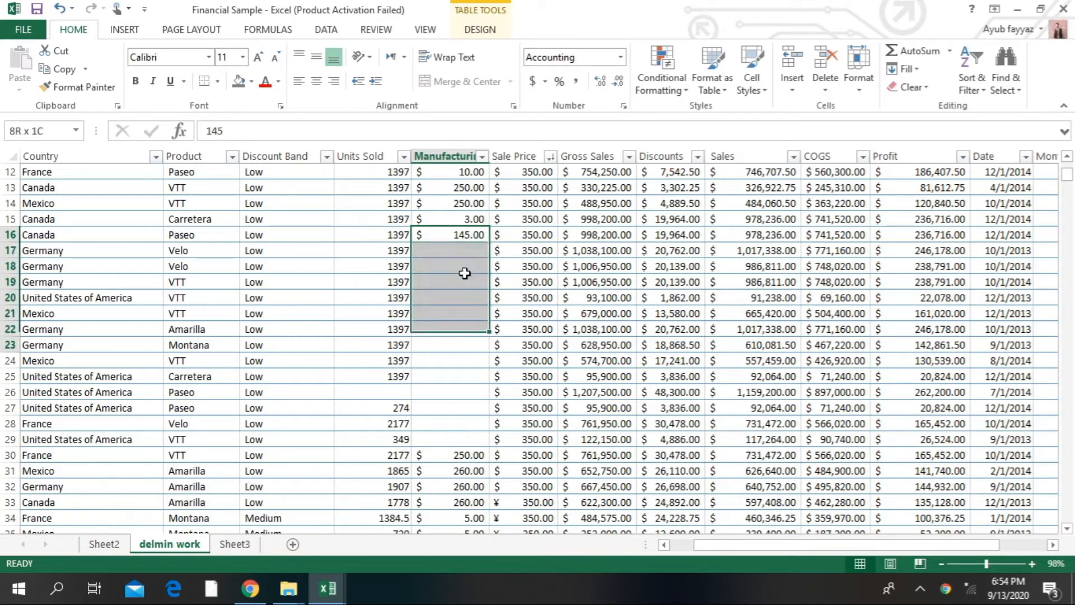
pyautogui.hotkey('shift', 'Up')
pyautogui.hotkey('shift', 'Up')
pyautogui.hotkey('shift', 'Up')
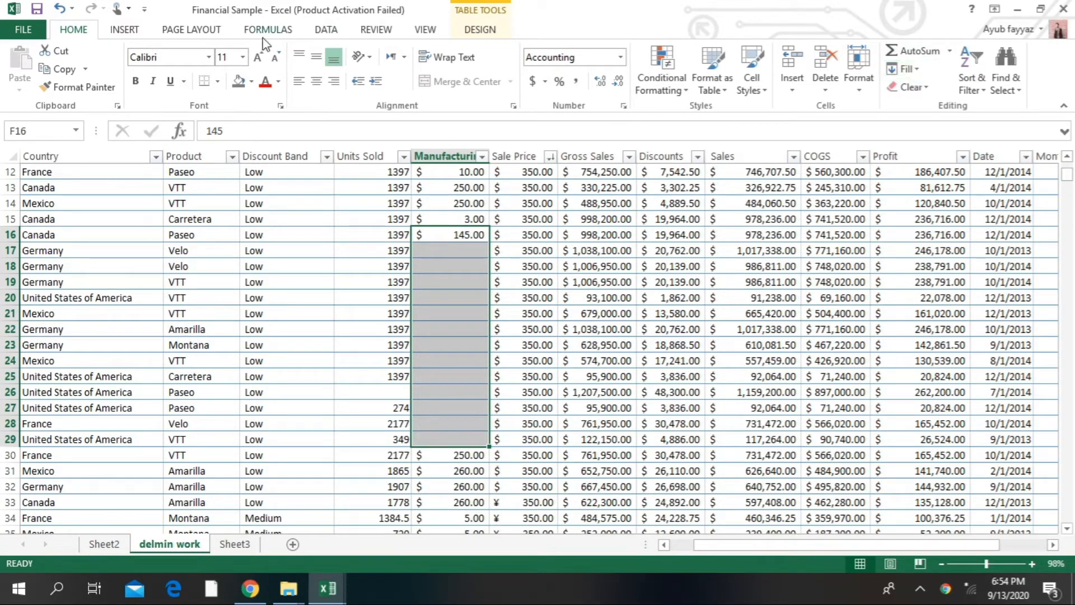
pyautogui.click(912, 70)
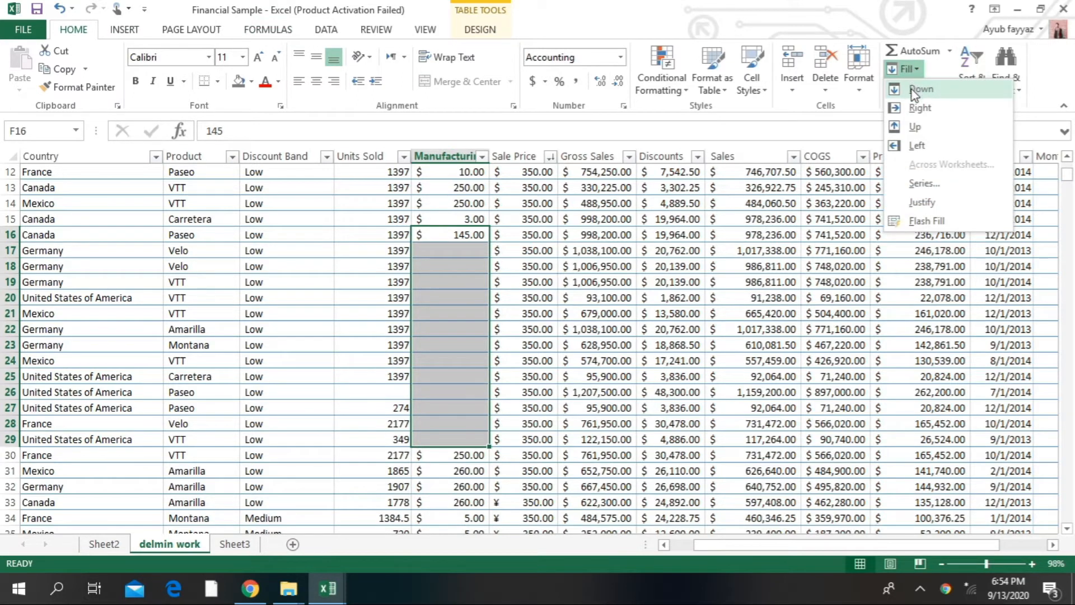
pyautogui.click(912, 90)
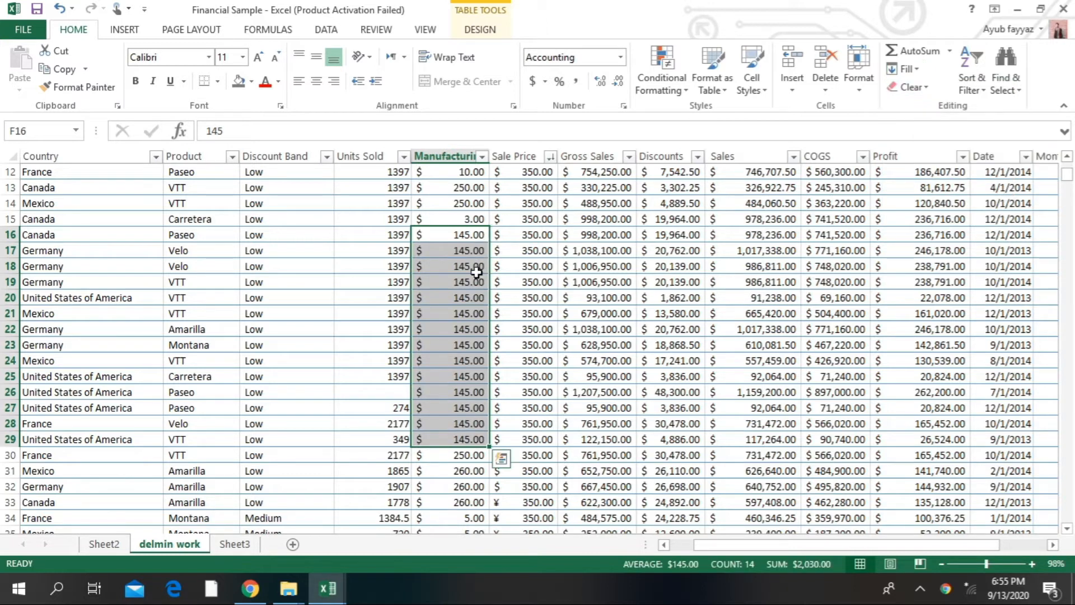
pyautogui.click(469, 408)
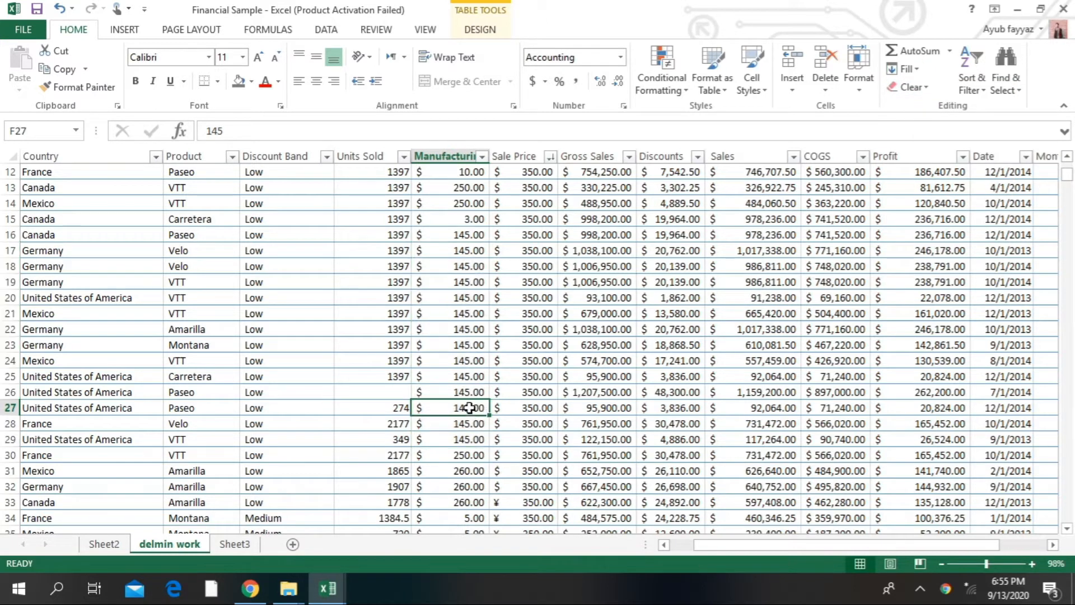
pyautogui.click(457, 247)
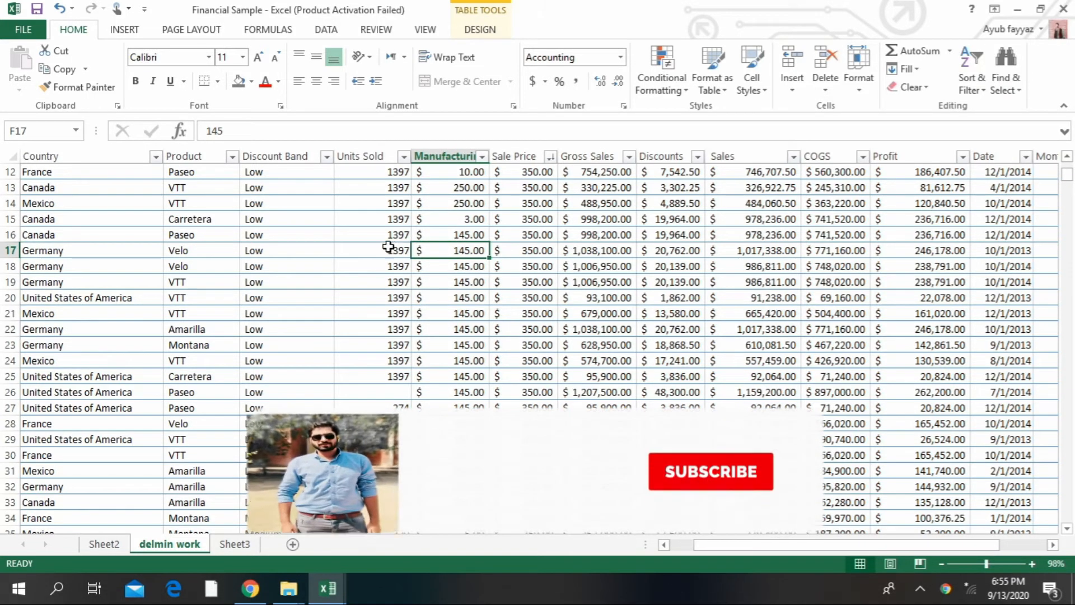
# Insert a blank table row above row 17 and sum the Manufacturing values above it in F17 with AutoSum.
pyautogui.click(395, 249)
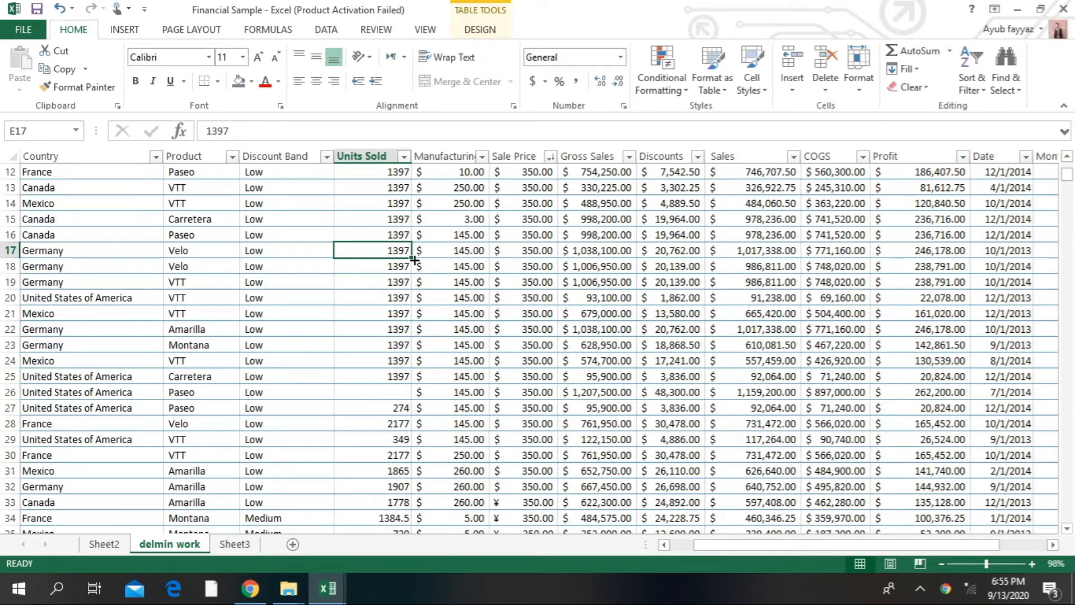
pyautogui.click(803, 84)
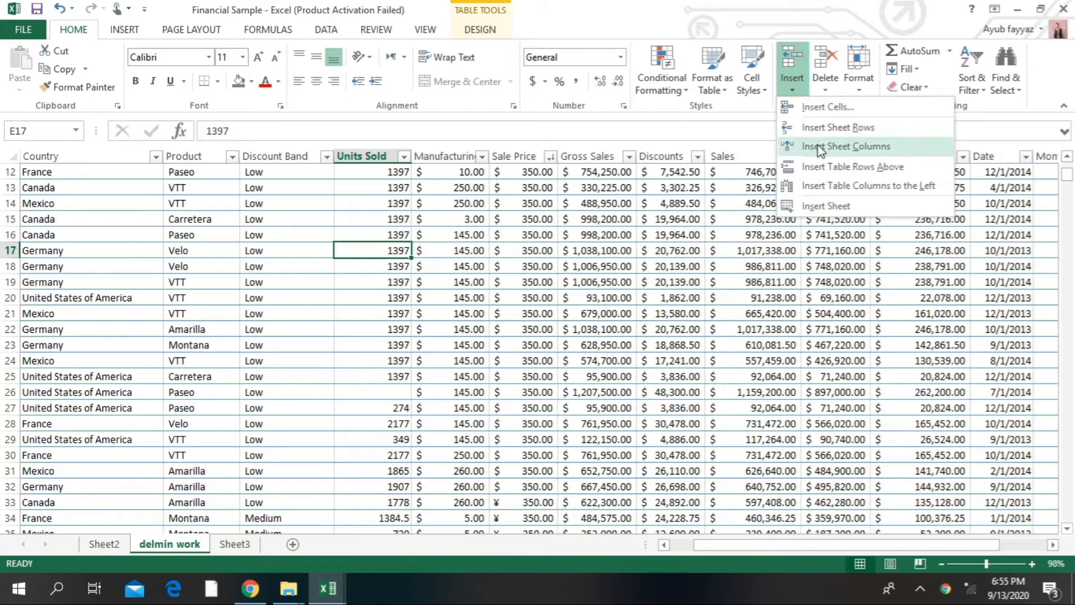
pyautogui.click(827, 171)
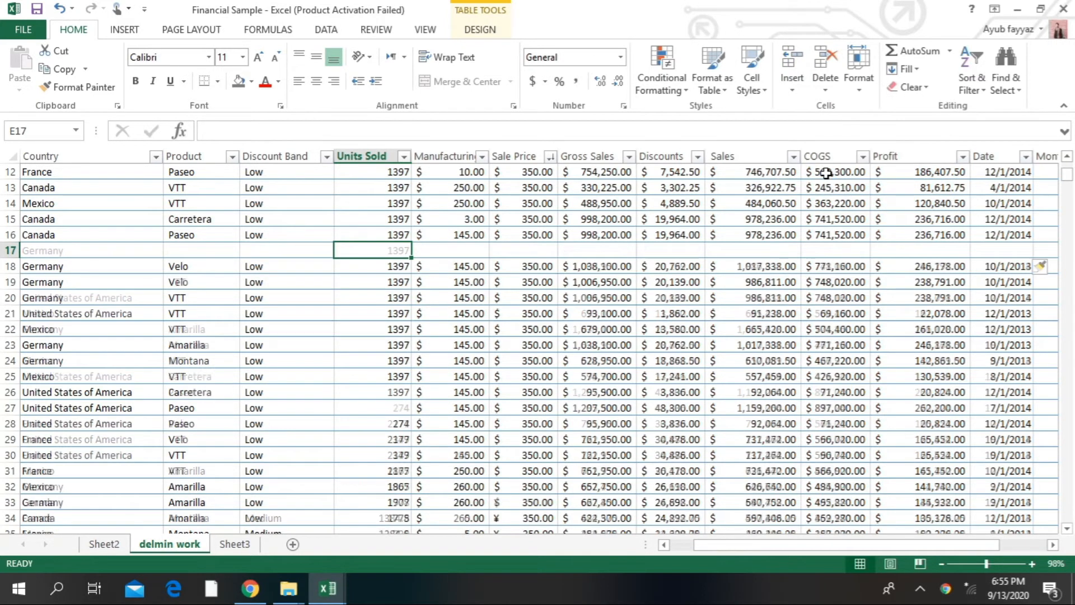
pyautogui.click(473, 252)
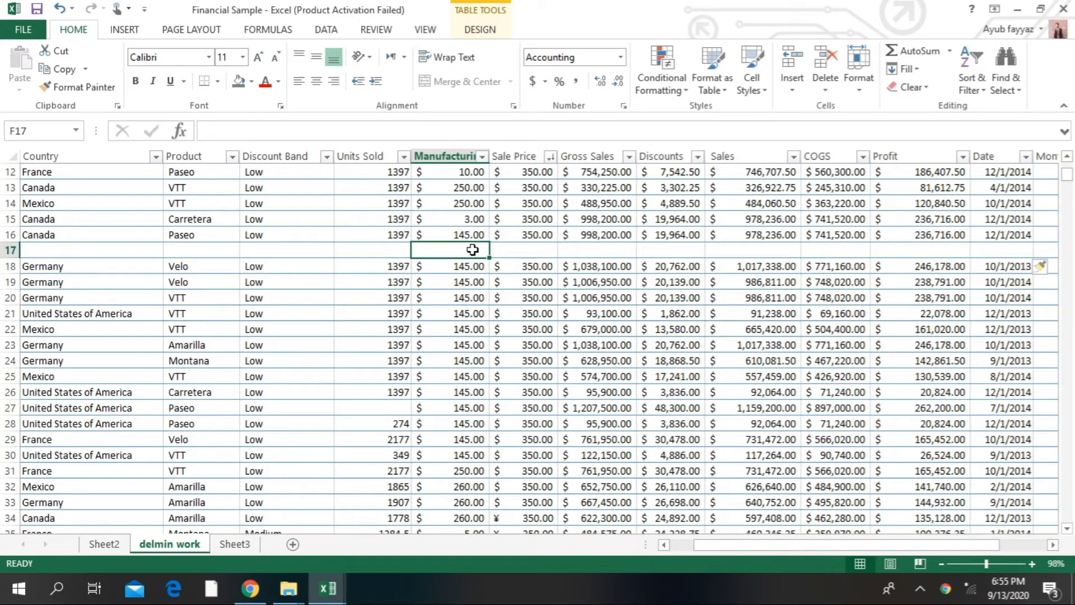
pyautogui.doubleClick(919, 52)
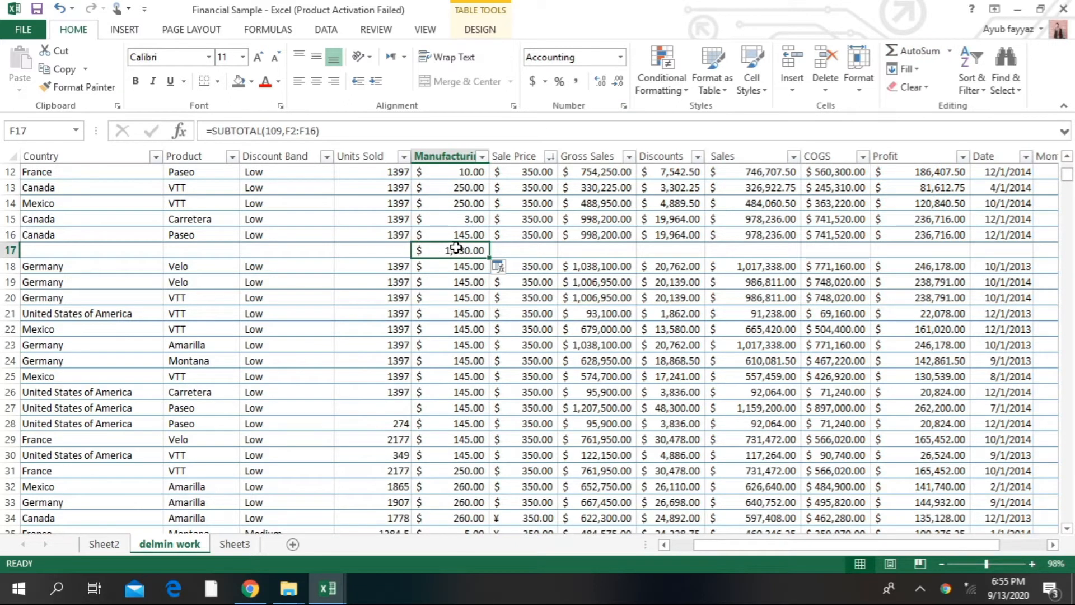
pyautogui.click(851, 89)
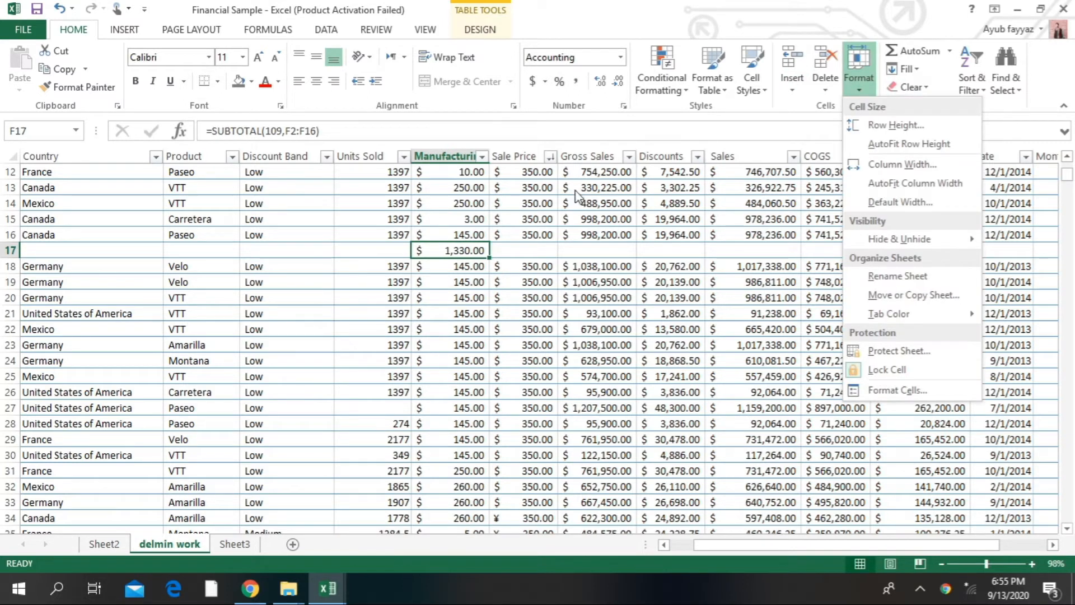
pyautogui.press('Escape')
pyautogui.click(376, 197)
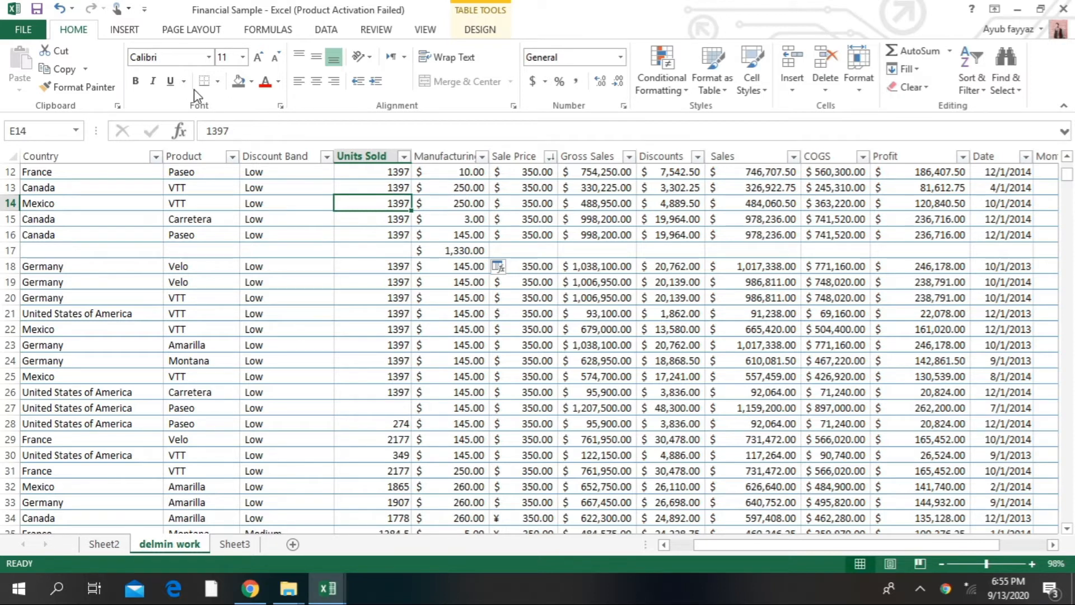
pyautogui.click(538, 253)
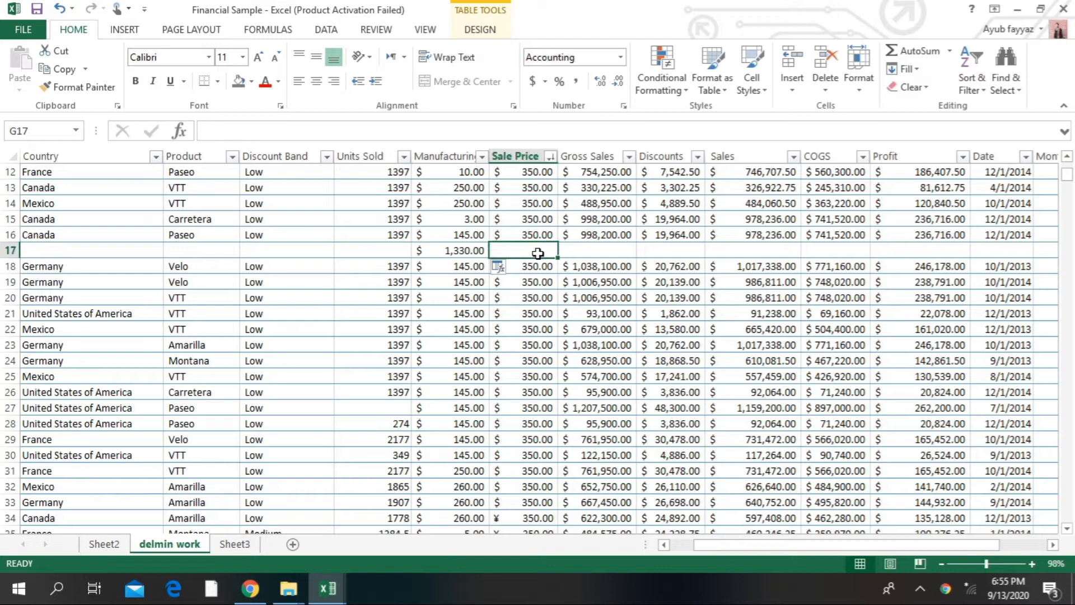
pyautogui.click(555, 439)
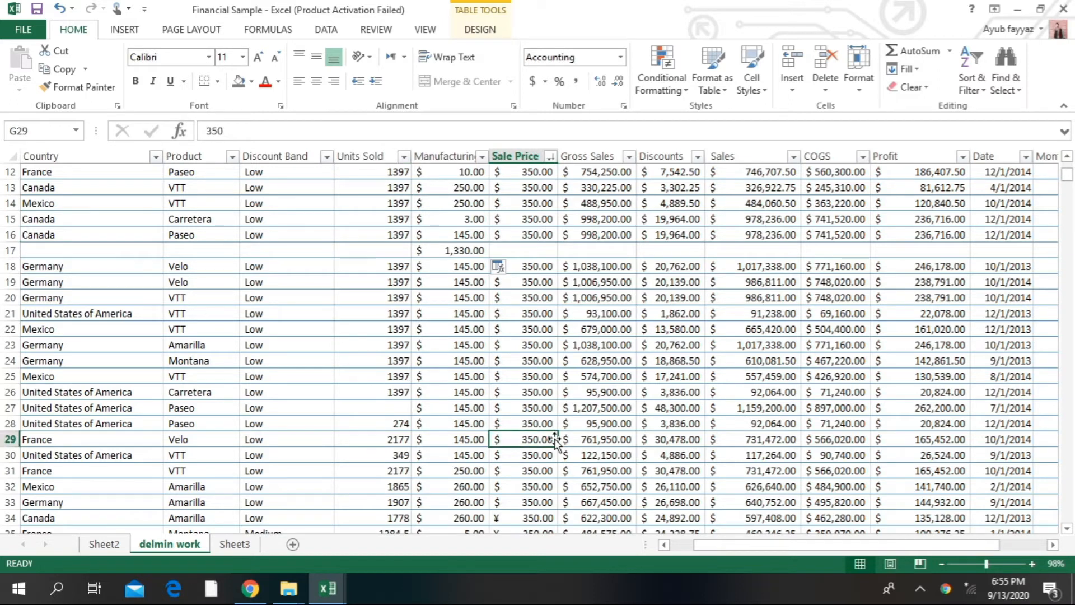
# Undo the AutoSum in F17 and the insertion of the blank table row.
pyautogui.hotkey('ctrl', 'z')
pyautogui.hotkey('ctrl', 'z')
pyautogui.hotkey('ctrl', 'z')
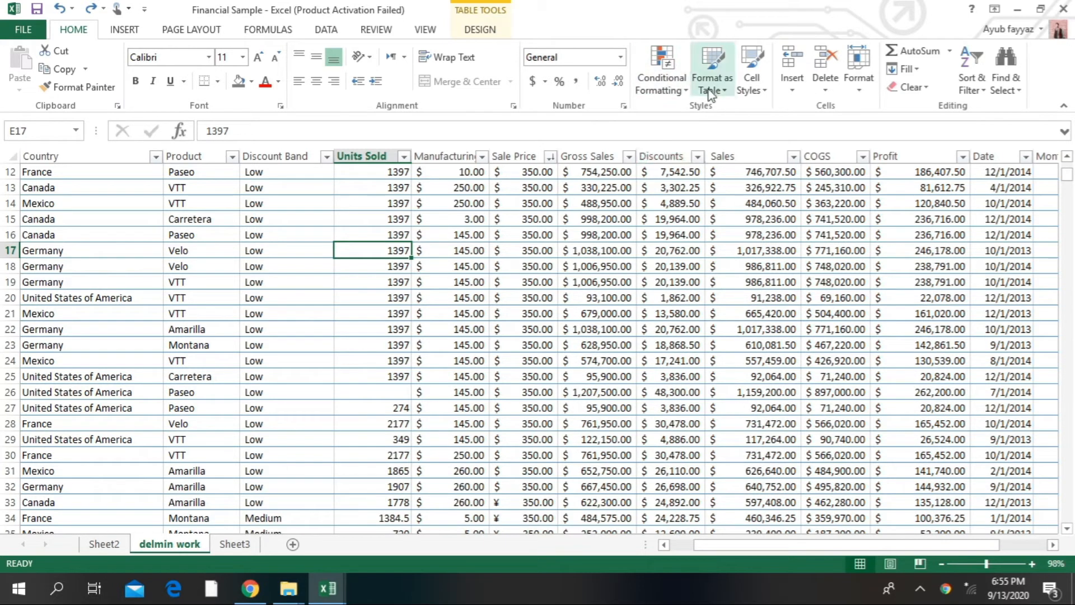
pyautogui.click(751, 93)
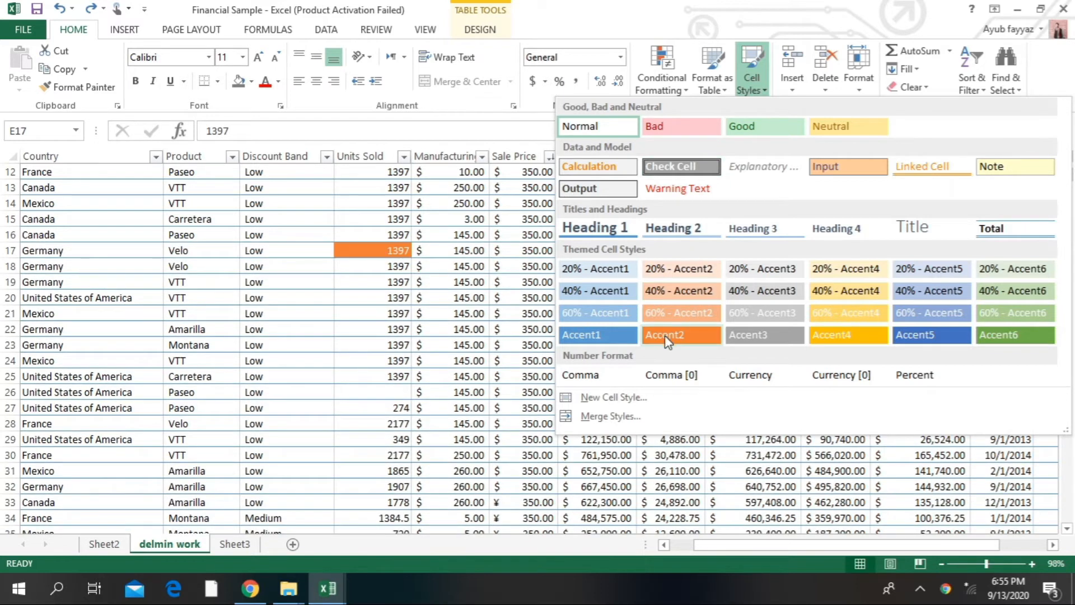
pyautogui.click(442, 281)
pyautogui.click(442, 281)
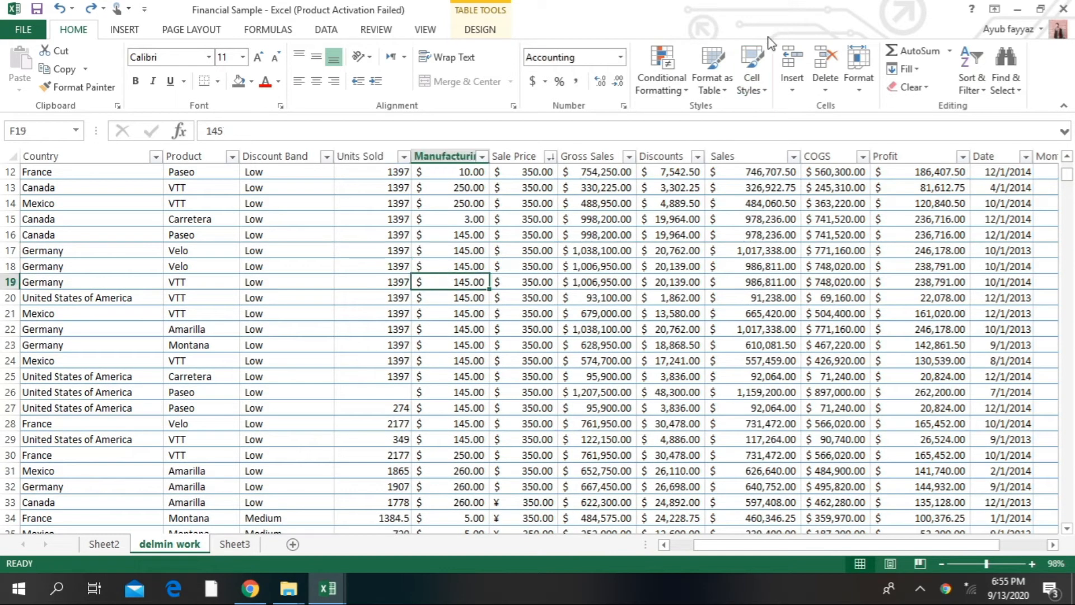
# Apply the light orange table style with banded rows and full grid borders to the sales table.
pyautogui.click(718, 88)
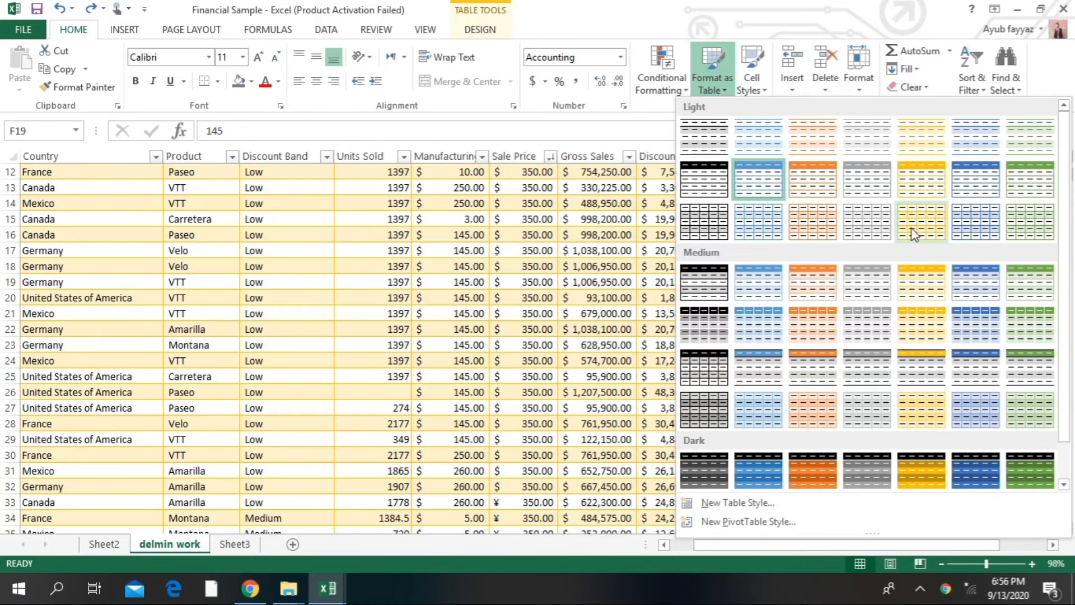
pyautogui.click(821, 238)
pyautogui.click(593, 265)
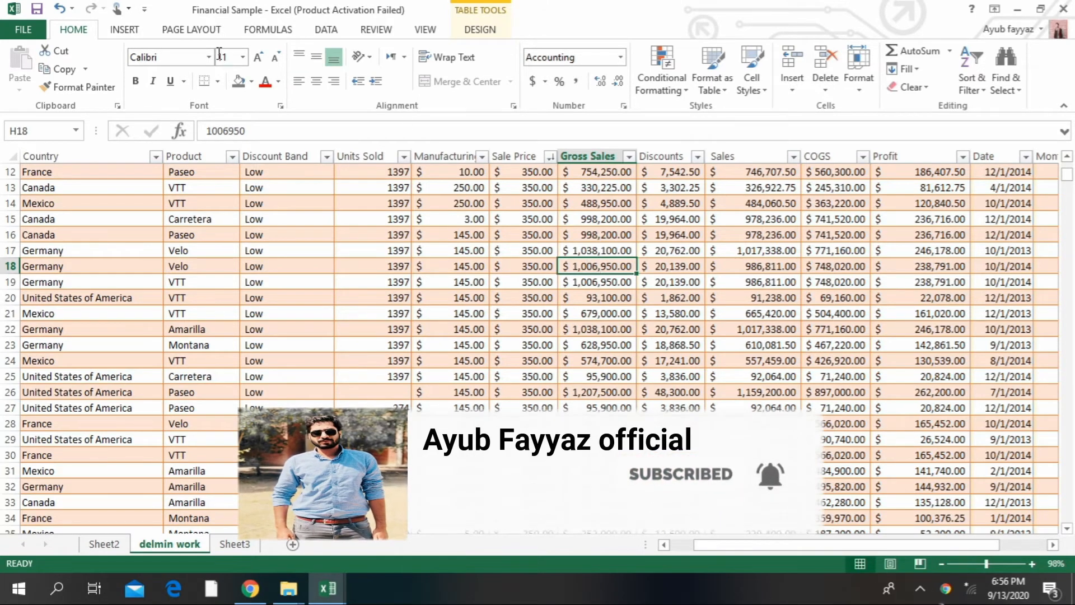
pyautogui.click(388, 250)
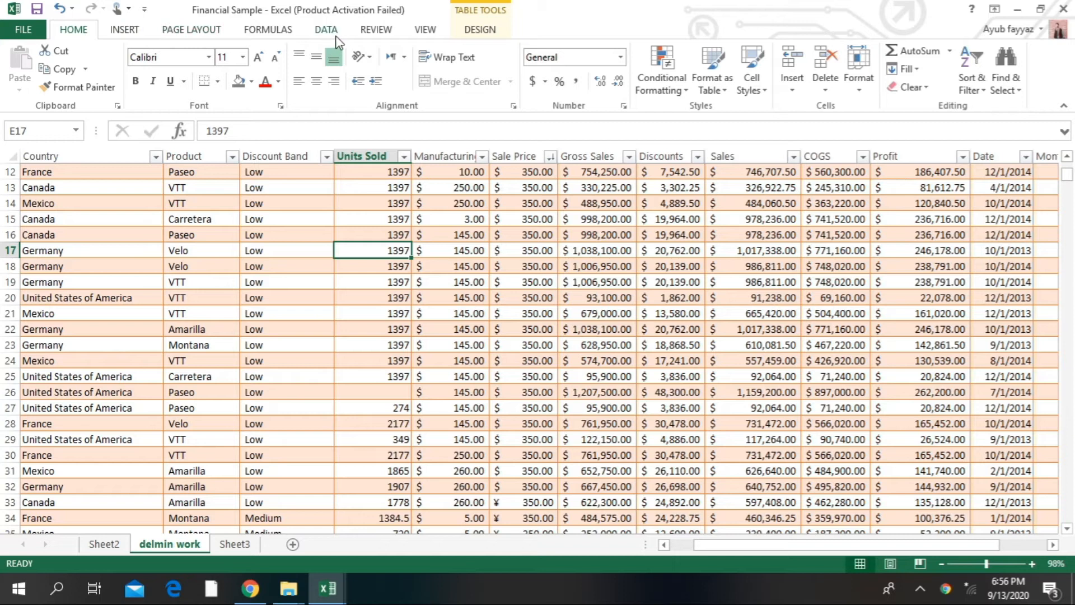
# Set the MICROSOFT-POWERPOINT picture from the Desktop folder as the sheet background, working offline.
pyautogui.click(178, 31)
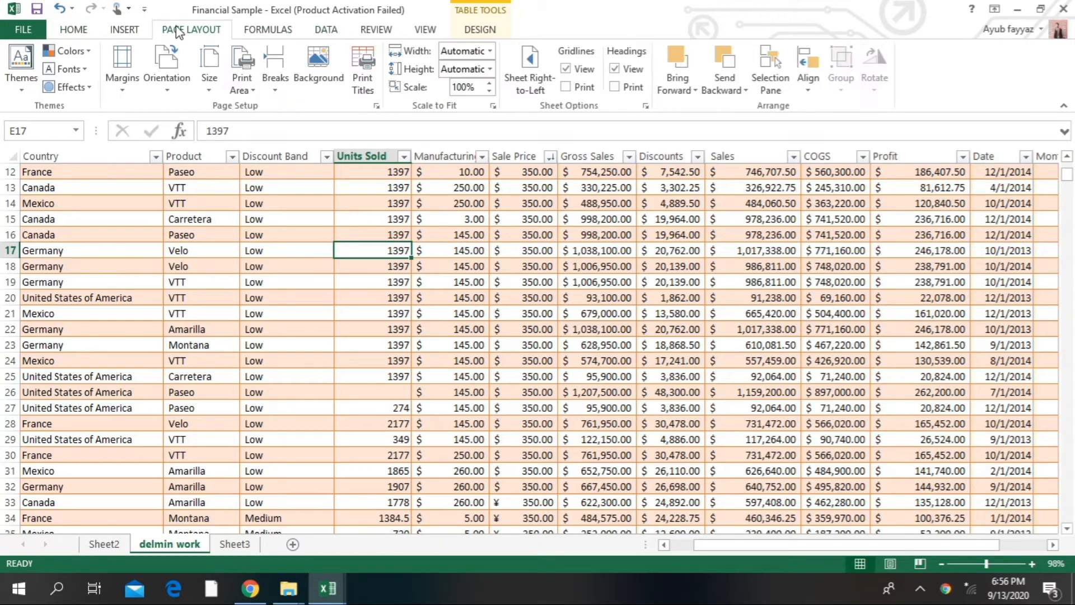
pyautogui.click(336, 84)
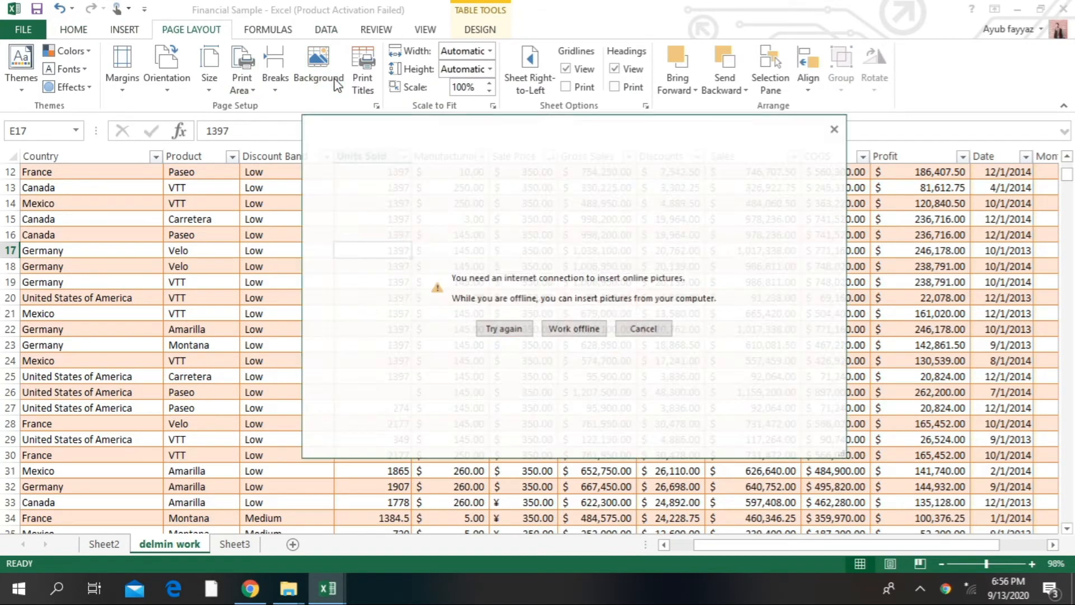
pyautogui.click(579, 333)
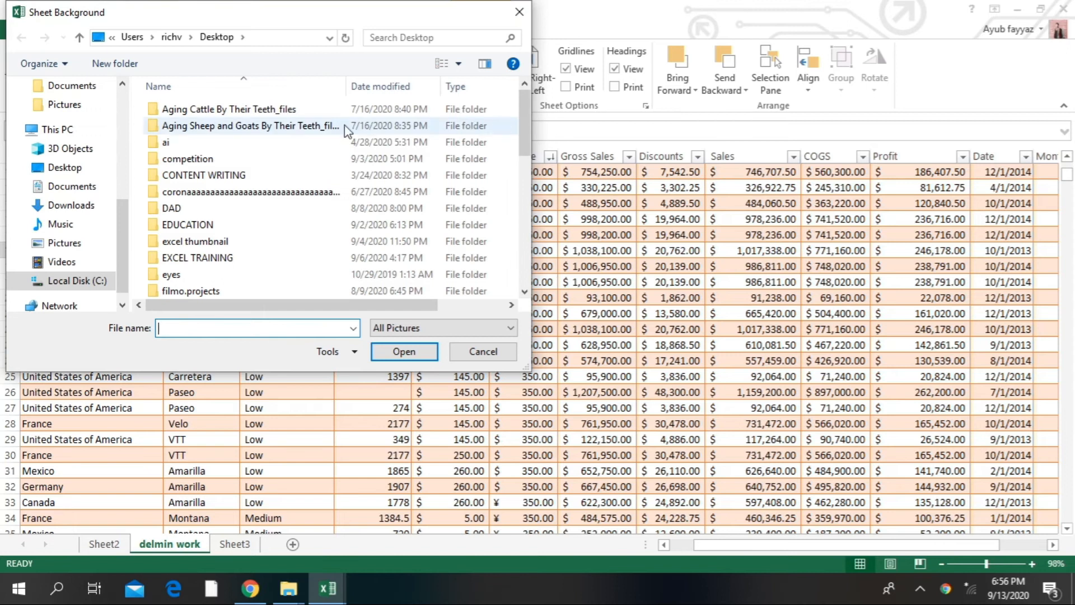
pyautogui.moveTo(522, 134); pyautogui.dragTo(502, 307)
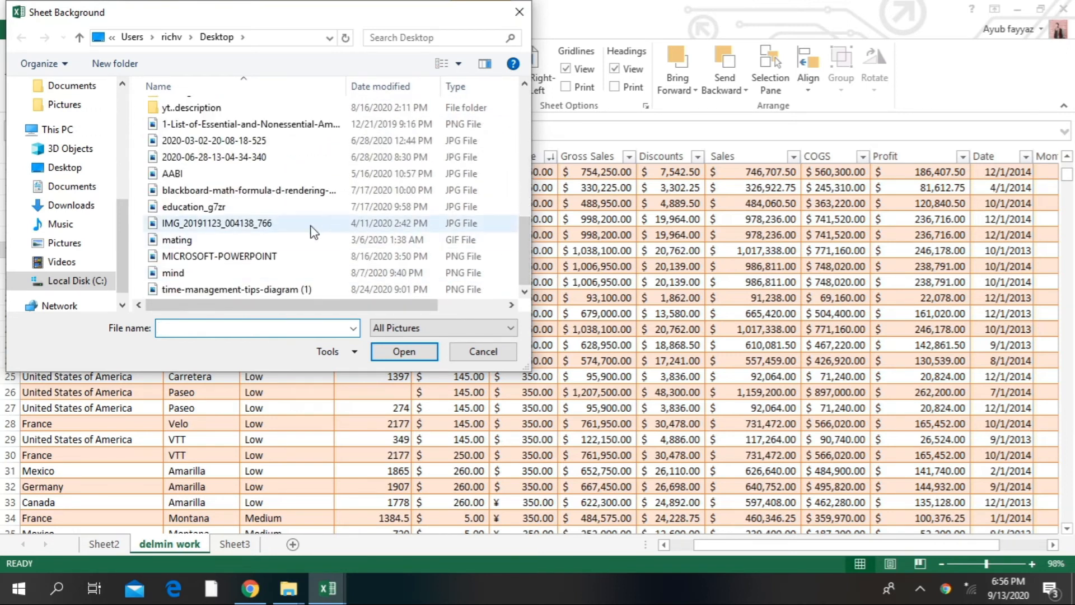
pyautogui.click(262, 258)
pyautogui.click(402, 353)
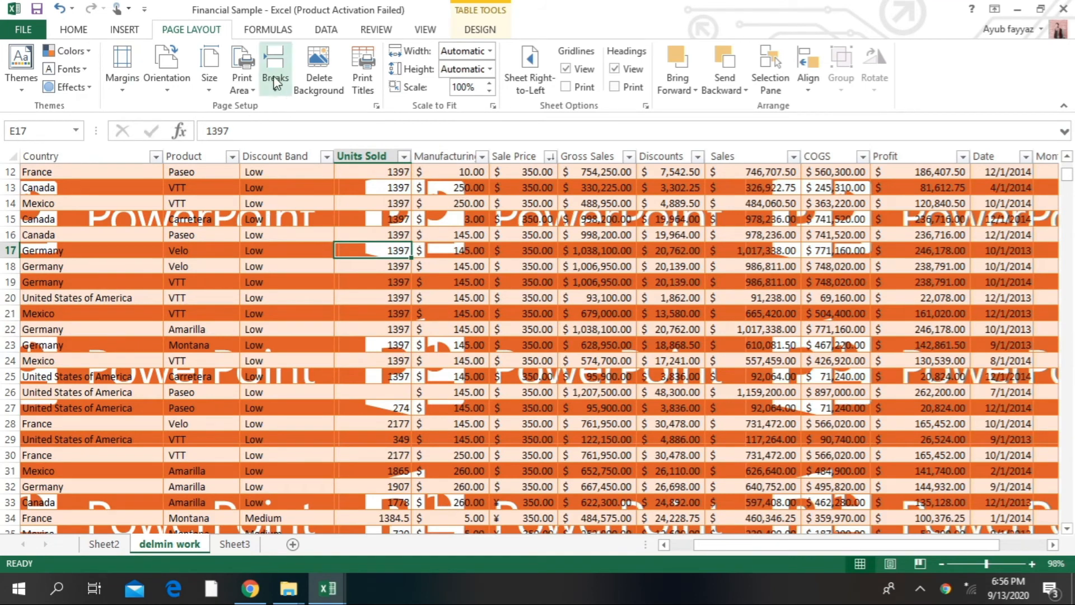
# Delete the current sheet background and set the mind picture from the Desktop folder as the new one.
pyautogui.click(318, 84)
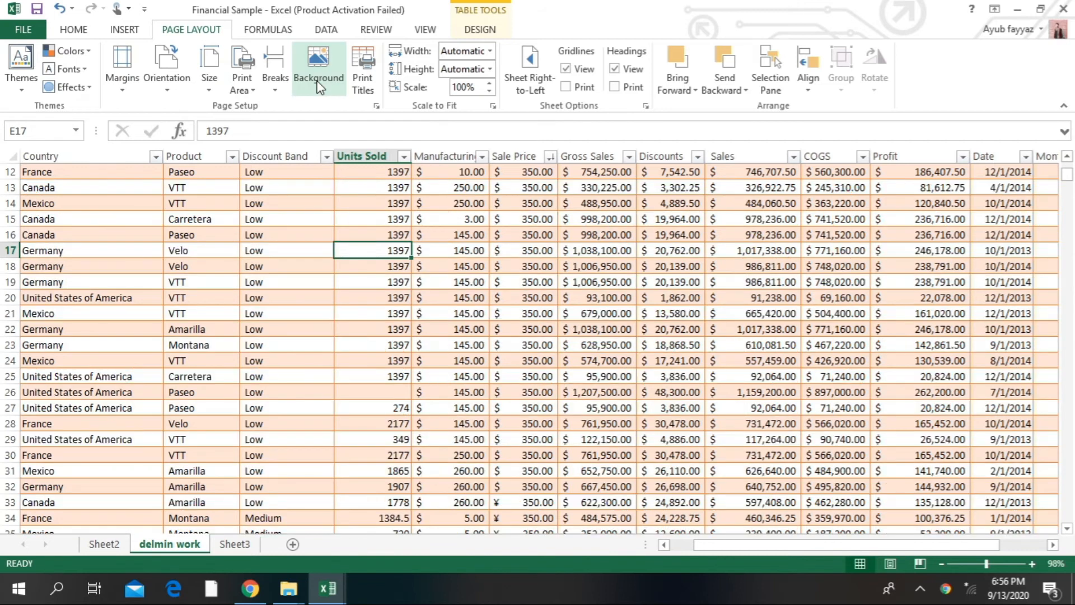
pyautogui.click(318, 83)
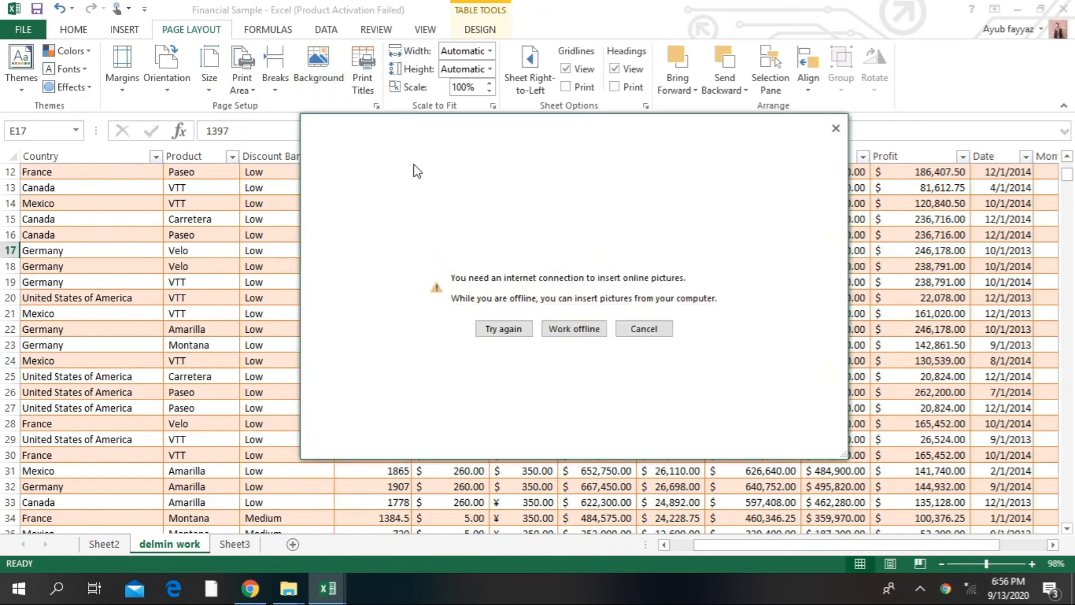
pyautogui.click(571, 326)
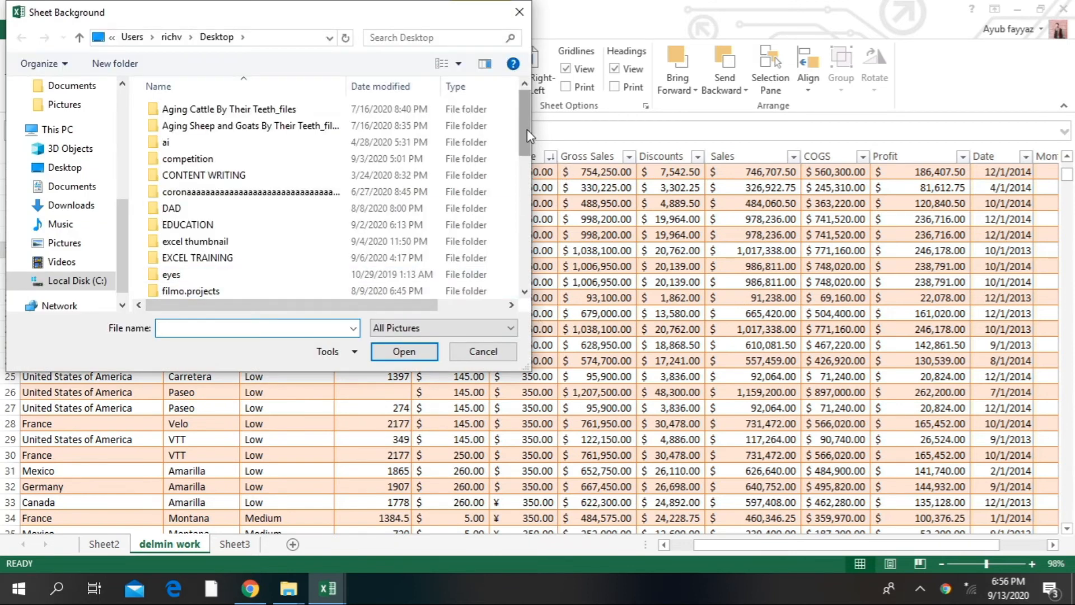
pyautogui.moveTo(526, 134); pyautogui.dragTo(526, 260)
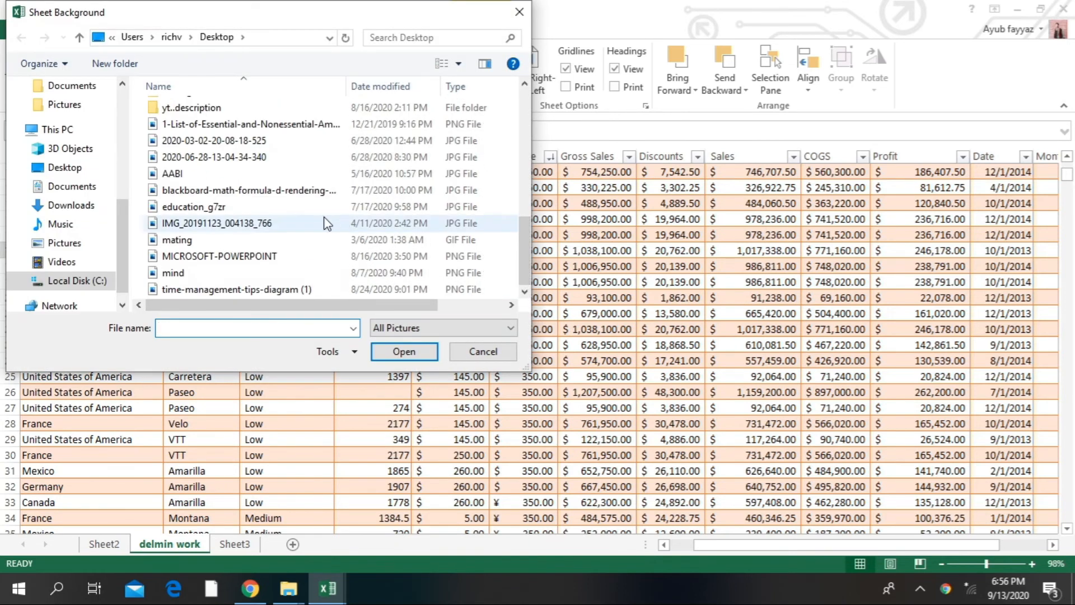
pyautogui.doubleClick(207, 274)
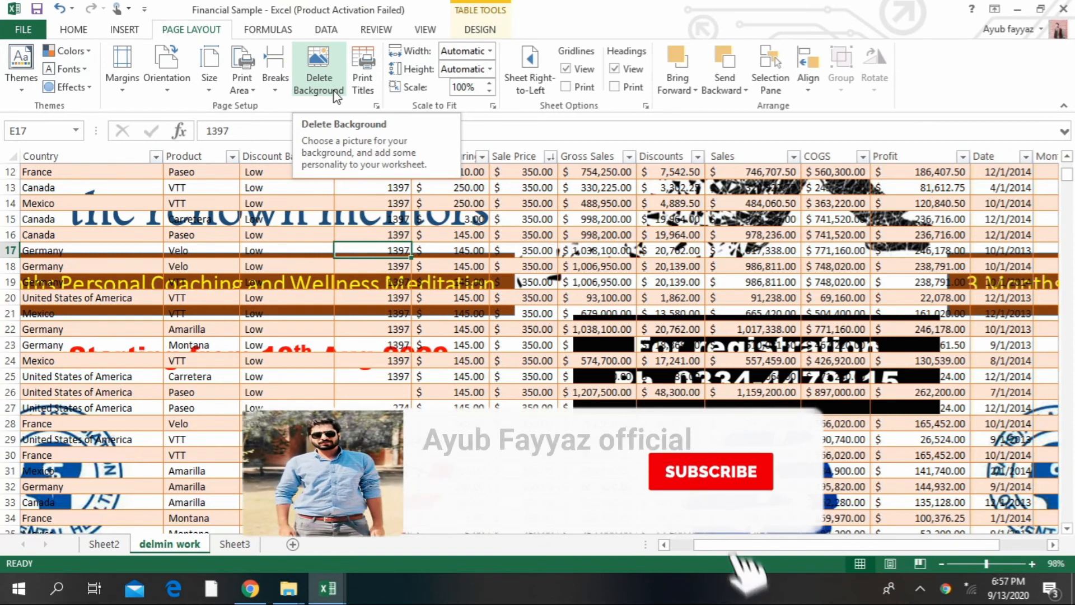
# Delete the current sheet background and set the education_g7zr picture from the Desktop folder as the new one, working offline.
pyautogui.click(335, 95)
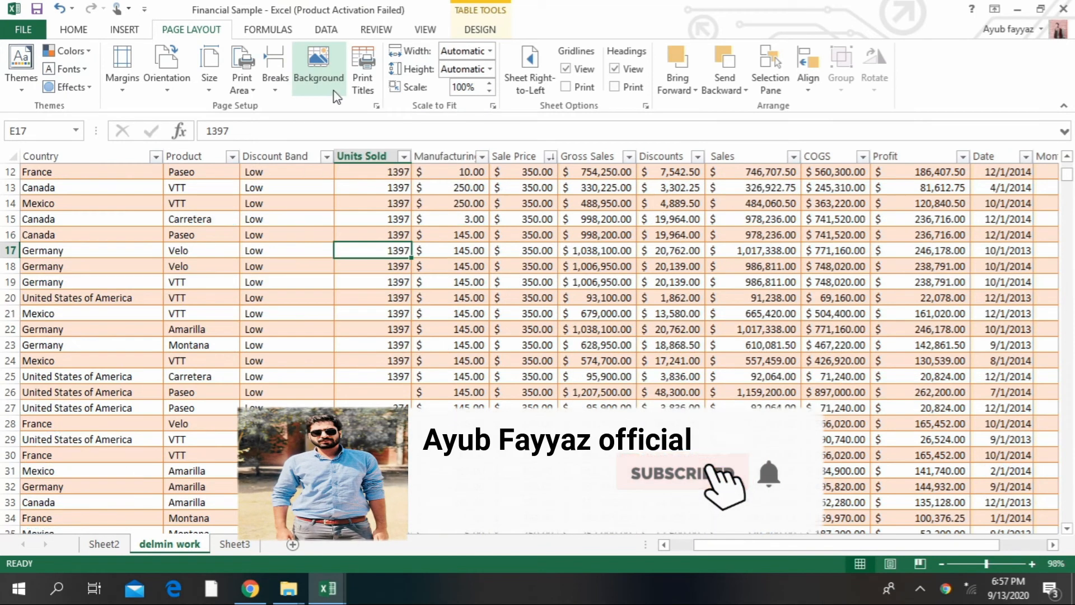
pyautogui.click(315, 60)
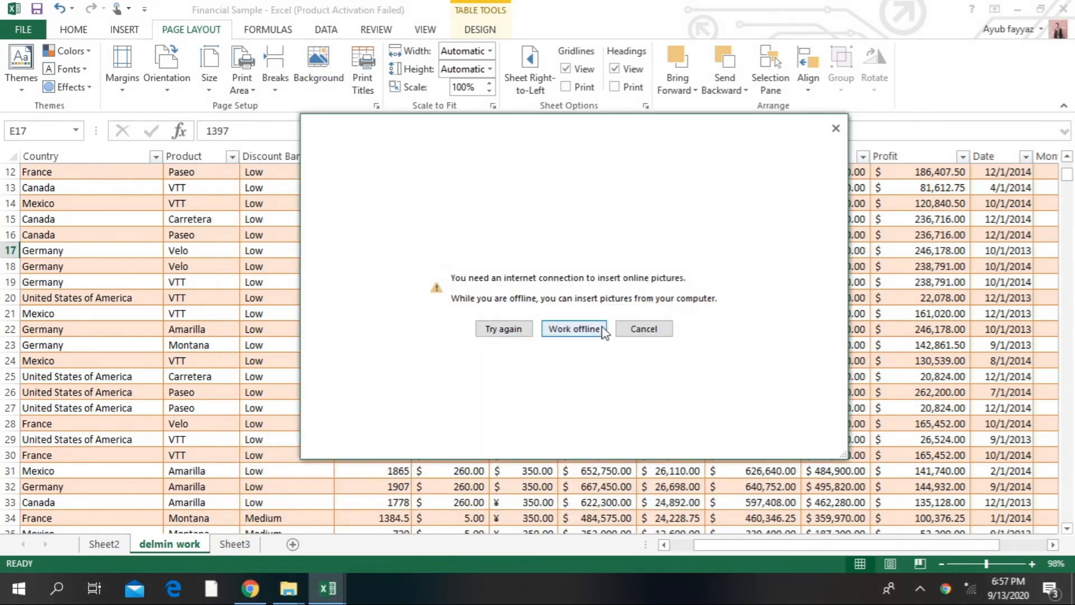
pyautogui.click(600, 330)
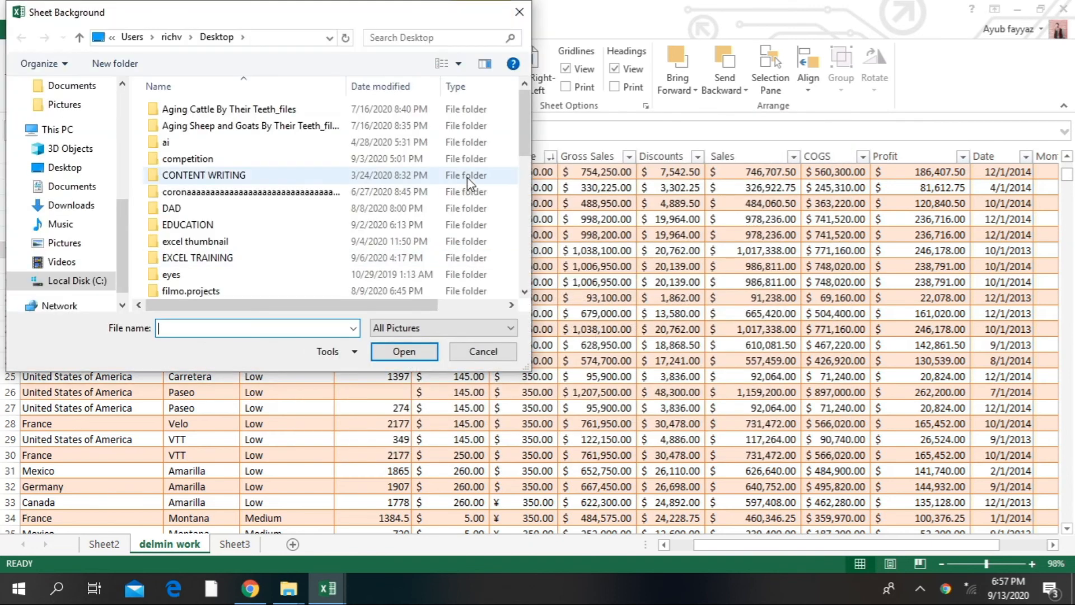
pyautogui.moveTo(522, 135); pyautogui.dragTo(522, 261)
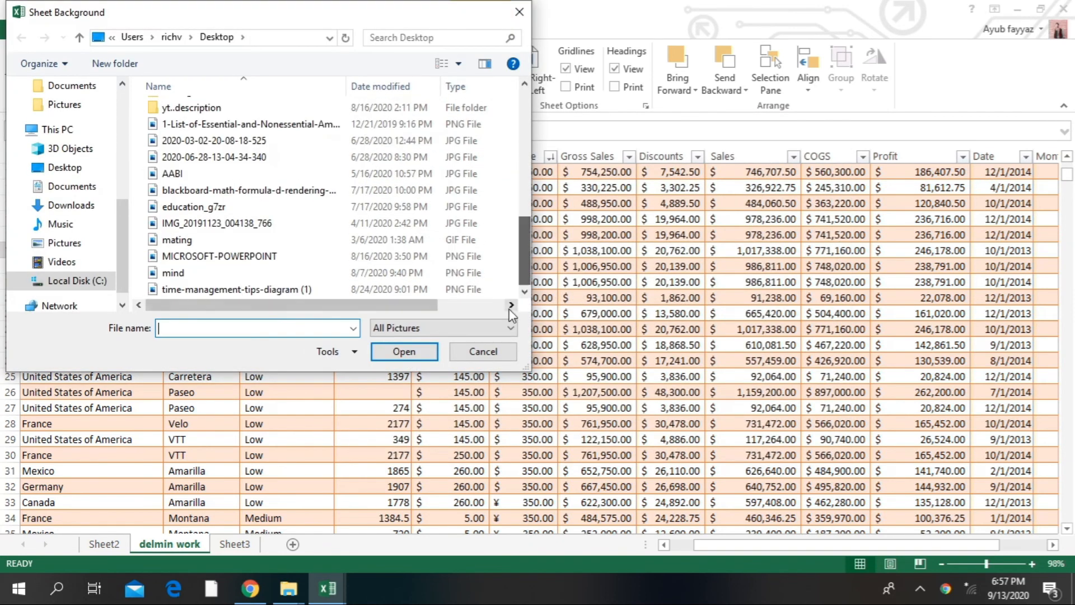
pyautogui.doubleClick(314, 207)
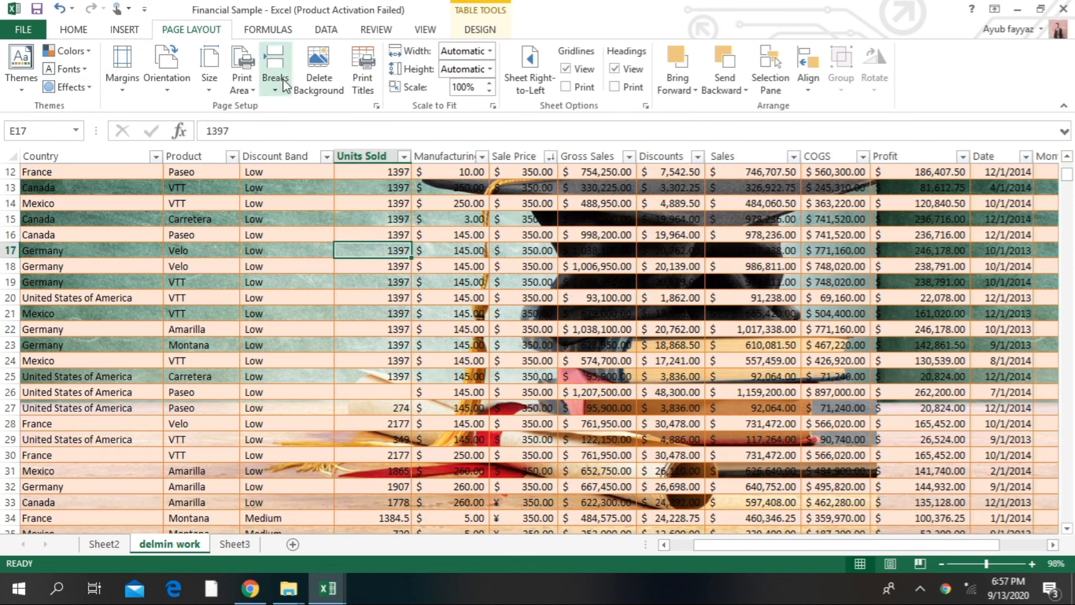
# Remove the education_g7zr background picture from the delmin work sheet.
pyautogui.click(325, 73)
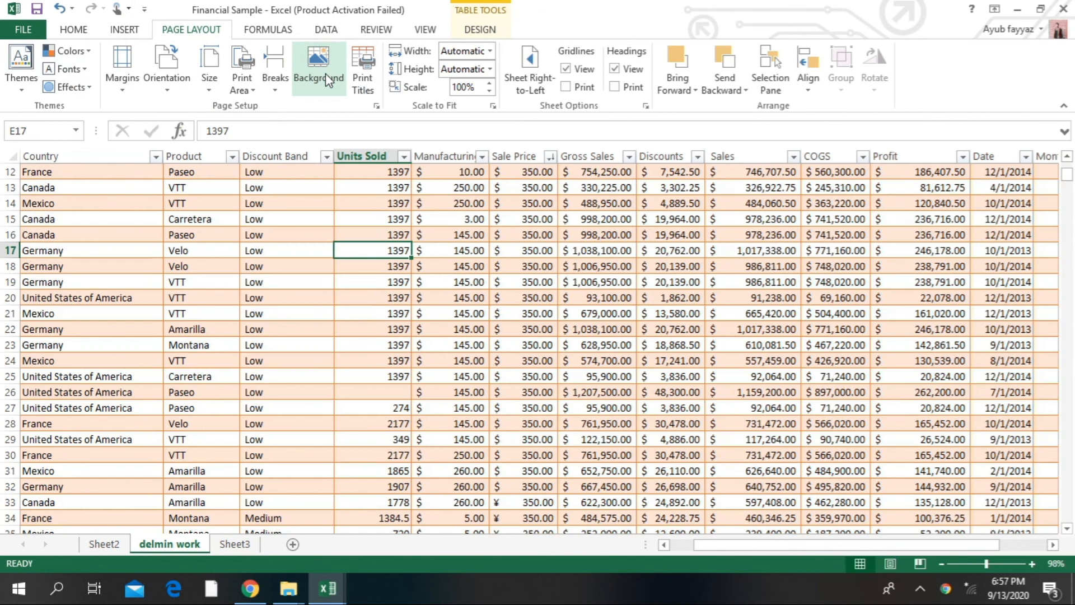